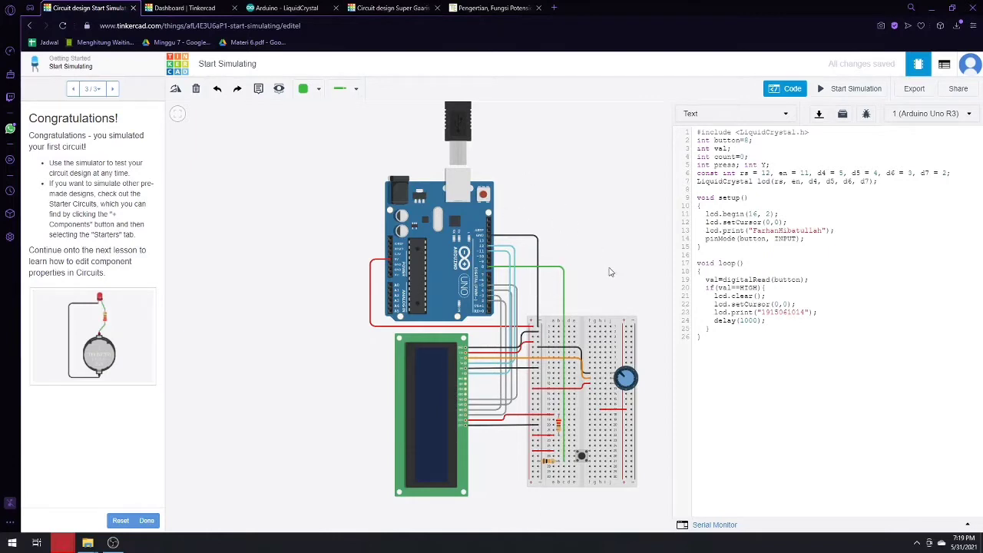
# Hide the code and examine the Arduino's 5V, GND and digital pin wiring to the breadboard and LCD
pyautogui.click(799, 93)
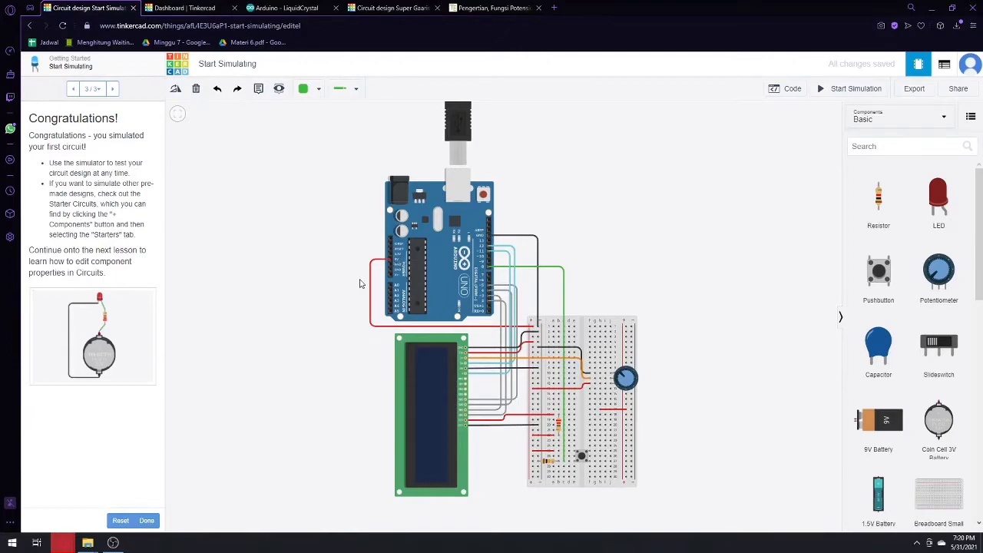
pyautogui.scroll(5, 412, 289)
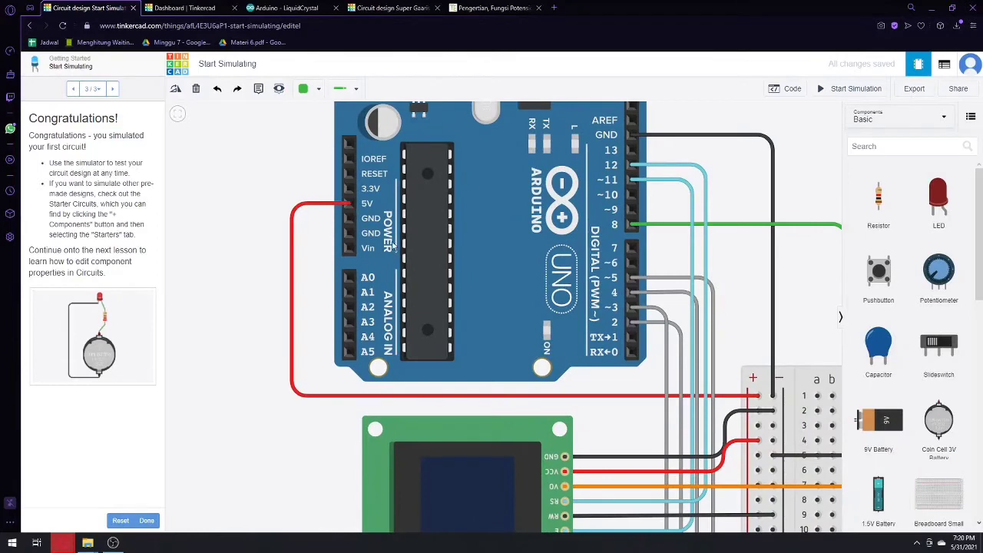
pyautogui.scroll(-2, 352, 206)
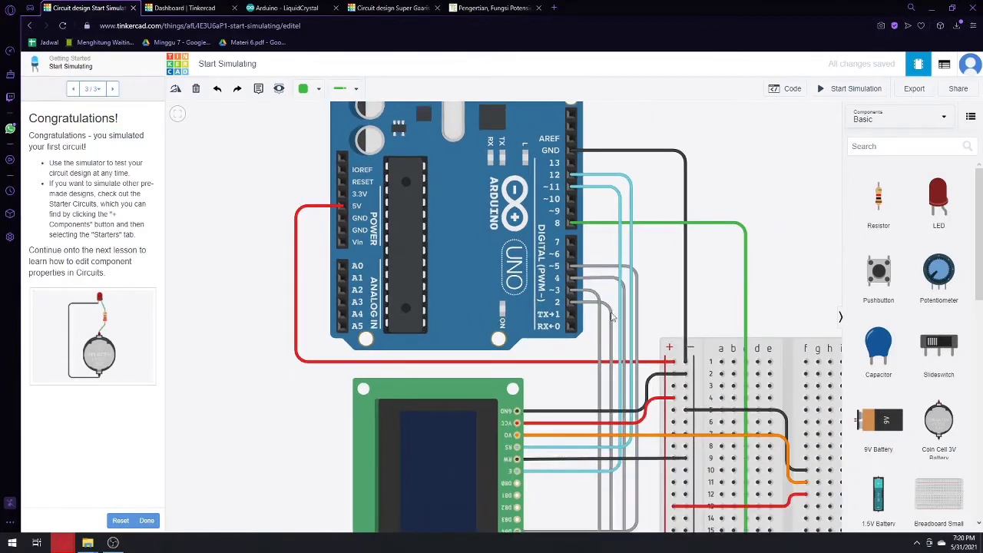
pyautogui.scroll(-1, 676, 321)
pyautogui.scroll(-1, 677, 321)
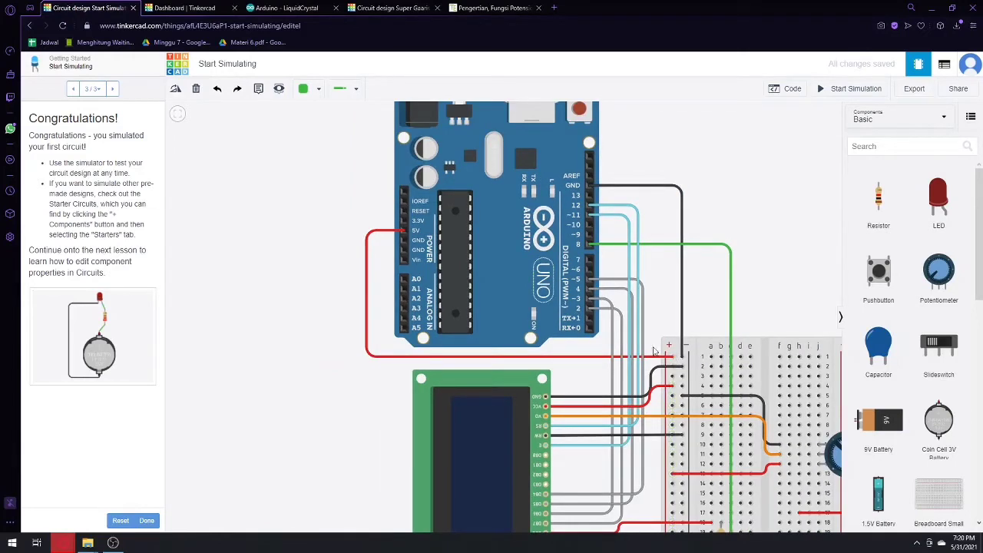
pyautogui.moveTo(764, 212); pyautogui.dragTo(581, 195)
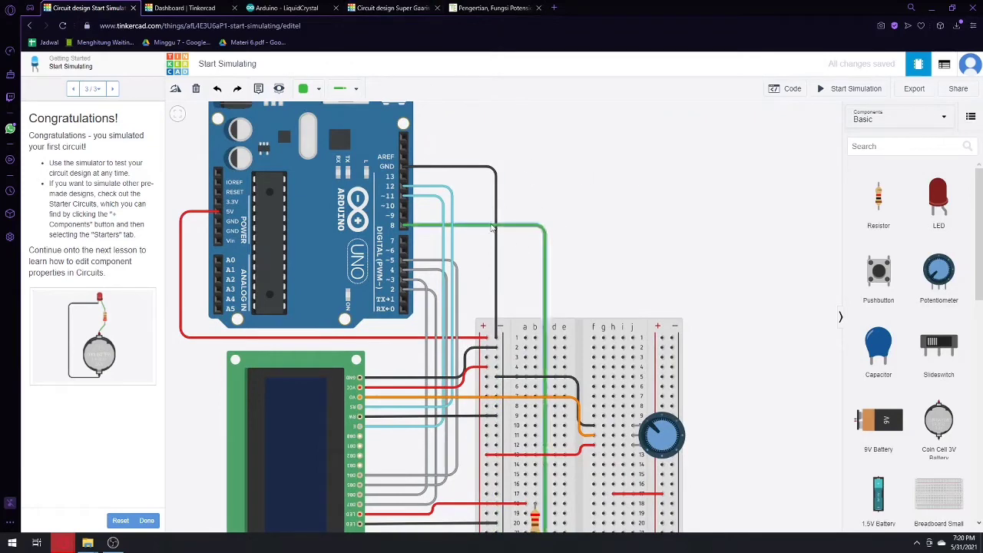
pyautogui.moveTo(615, 262); pyautogui.dragTo(651, 238)
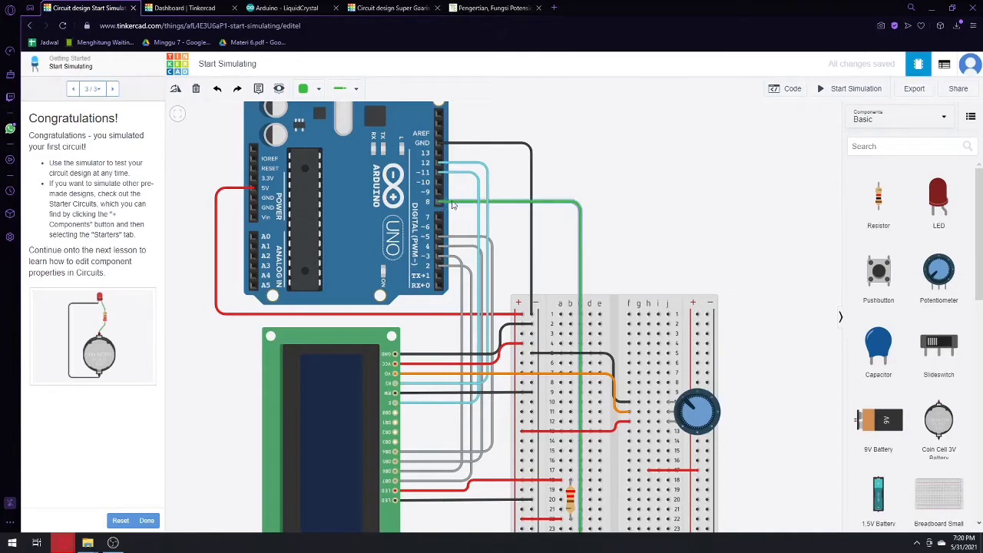
pyautogui.scroll(-2, 600, 322)
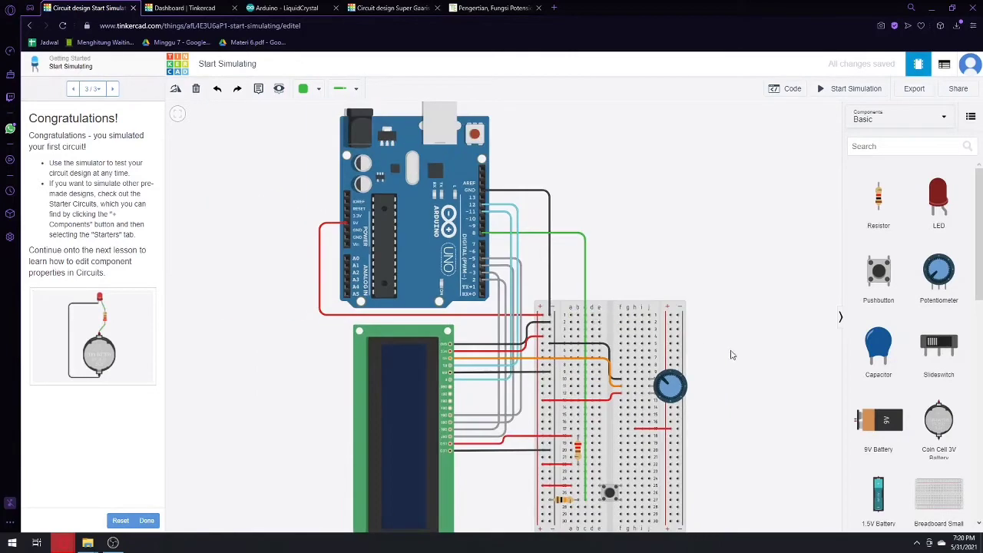
# Examine the pushbutton wiring on the breadboard and the connections between the Arduino's digital pins and the LCD
pyautogui.scroll(3, 722, 338)
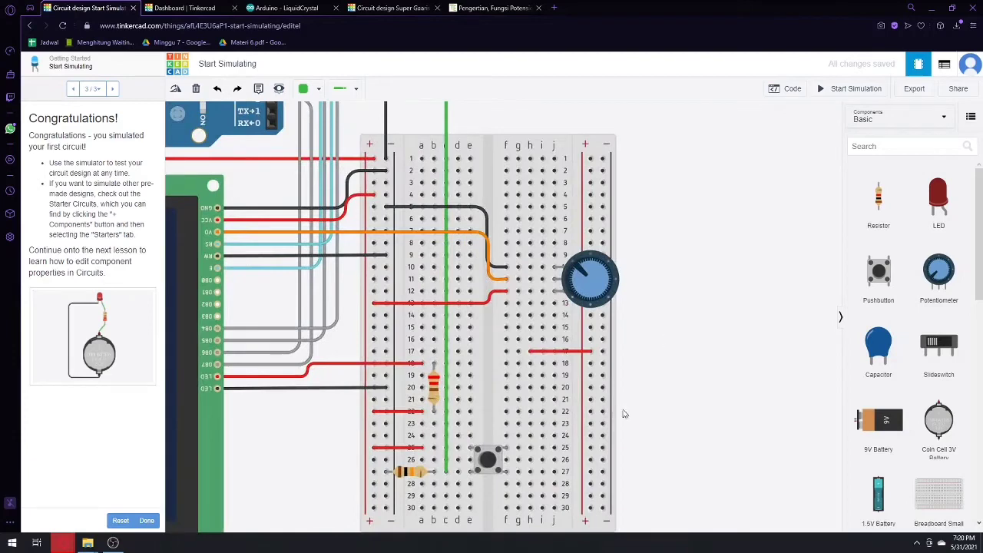
pyautogui.moveTo(653, 415); pyautogui.dragTo(675, 395)
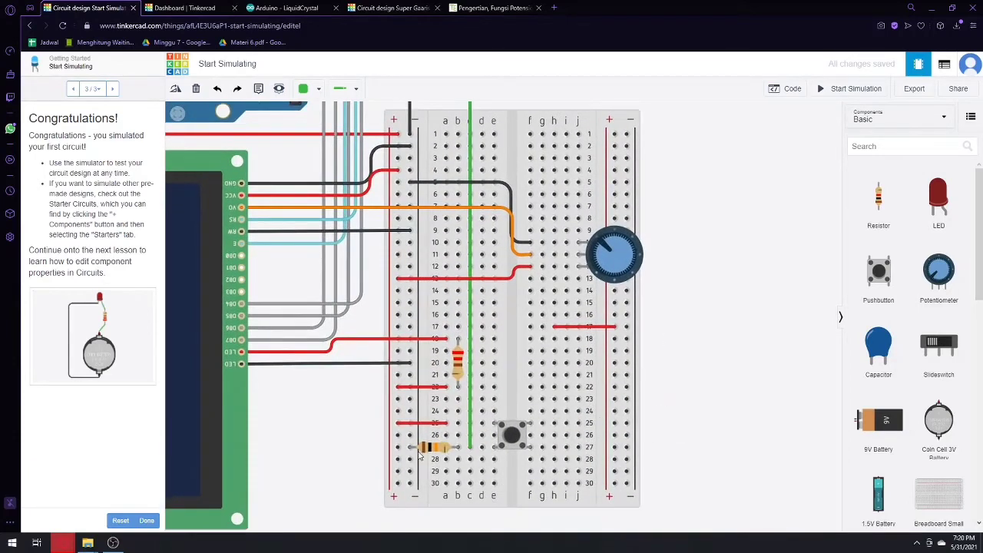
pyautogui.click(470, 448)
pyautogui.press('Escape')
pyautogui.scroll(5, 361, 393)
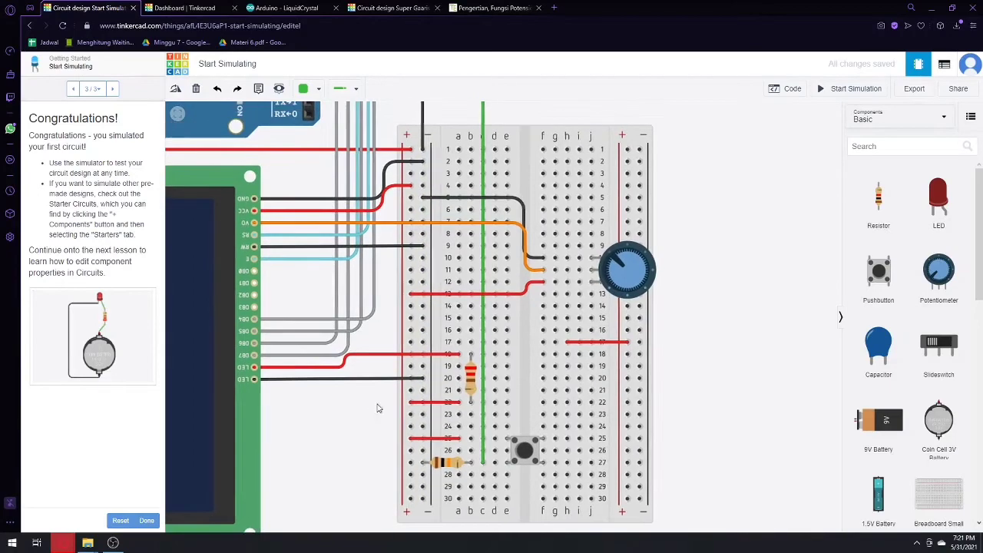
pyautogui.moveTo(629, 122); pyautogui.dragTo(671, 200)
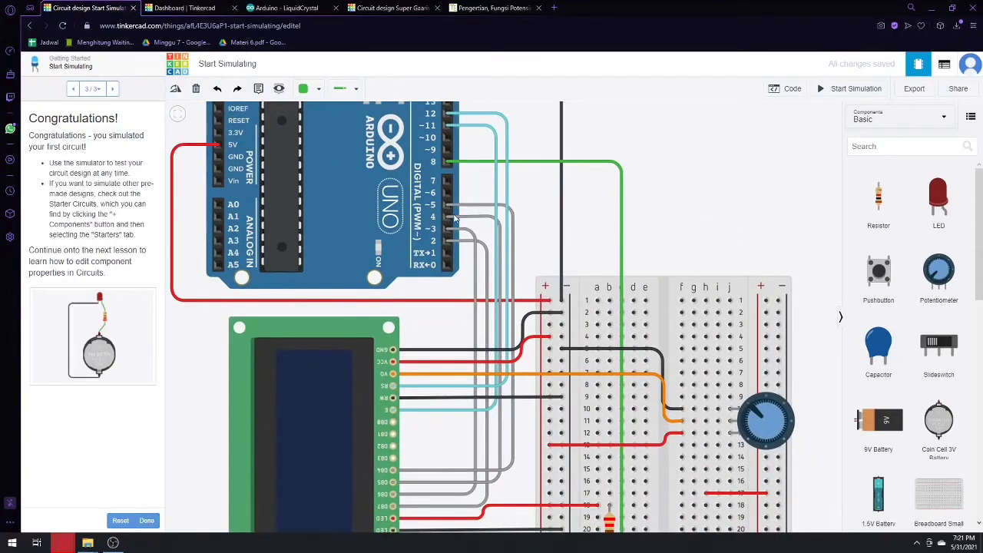
pyautogui.moveTo(570, 231); pyautogui.dragTo(560, 189)
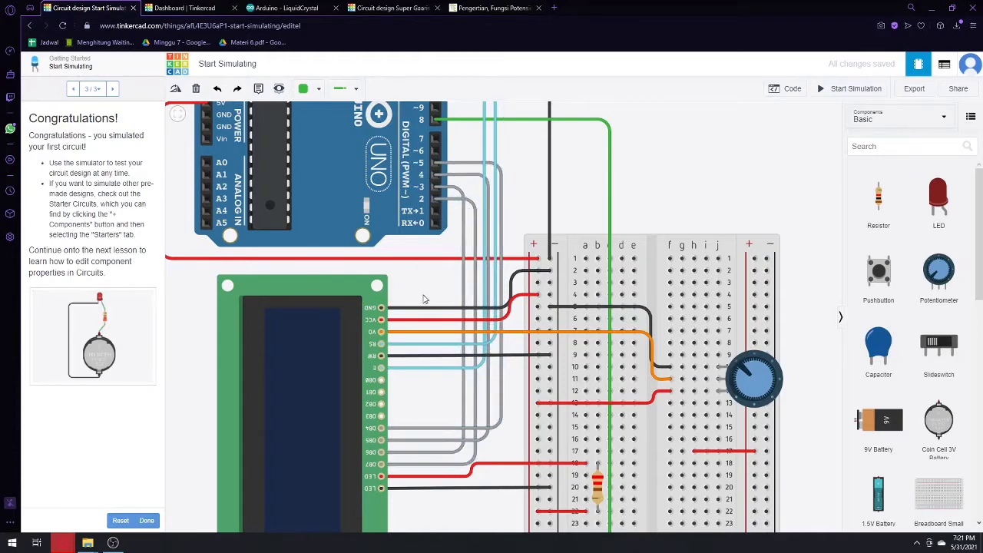
pyautogui.moveTo(423, 299); pyautogui.dragTo(412, 265)
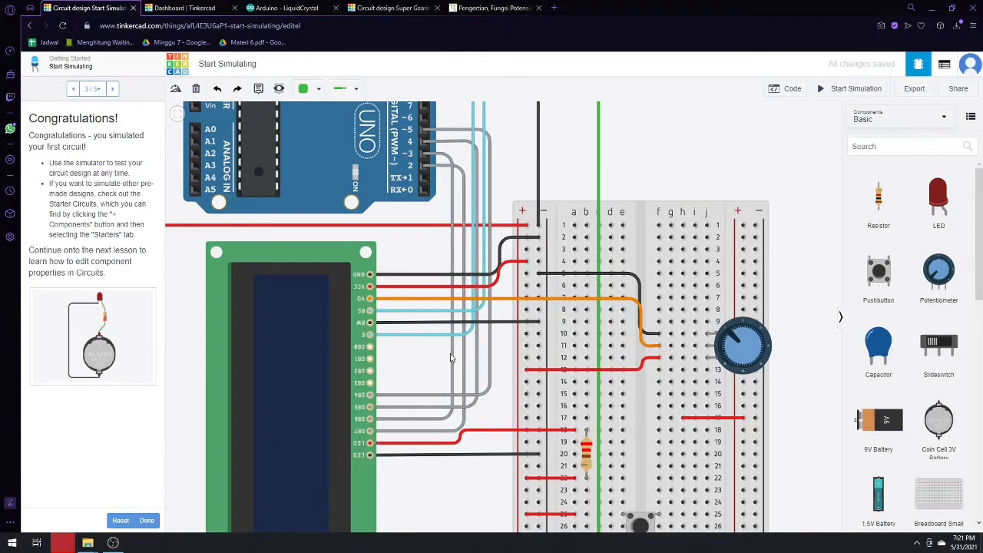
# Inspect the resistance settings of the LCD backlight resistor and the pushbutton resistor on the breadboard
pyautogui.moveTo(676, 150); pyautogui.dragTo(566, 136)
pyautogui.moveTo(697, 311); pyautogui.dragTo(730, 245)
pyautogui.click(485, 338)
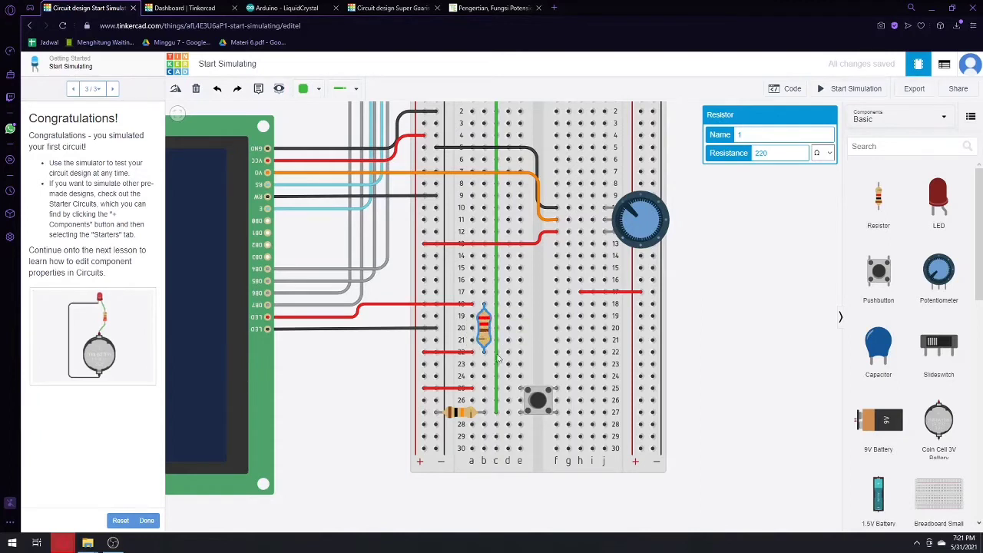
pyautogui.click(467, 415)
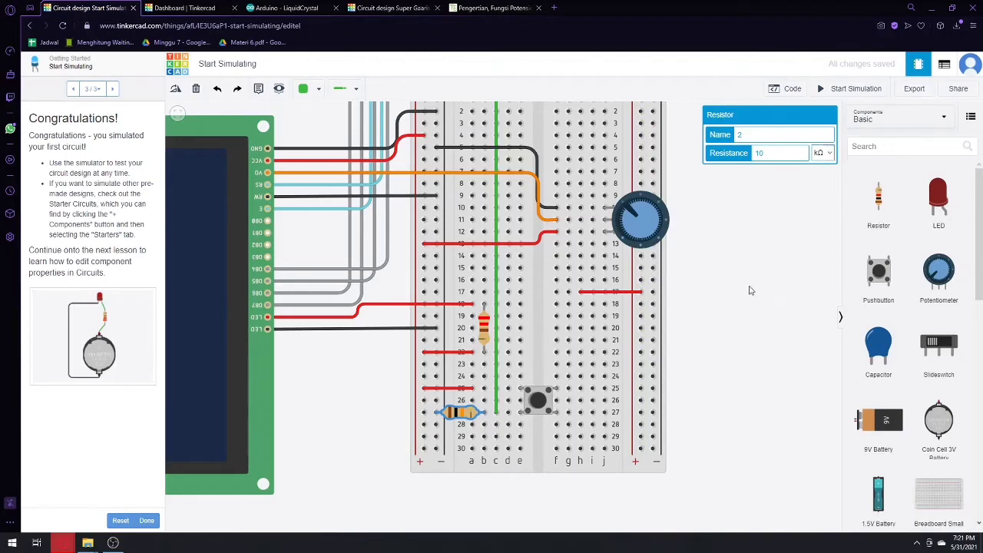
# Examine the potentiometer's connections to the LCD and the breadboard power rails, and review the complete circuit
pyautogui.moveTo(750, 350); pyautogui.dragTo(698, 335)
pyautogui.moveTo(690, 225); pyautogui.dragTo(700, 273)
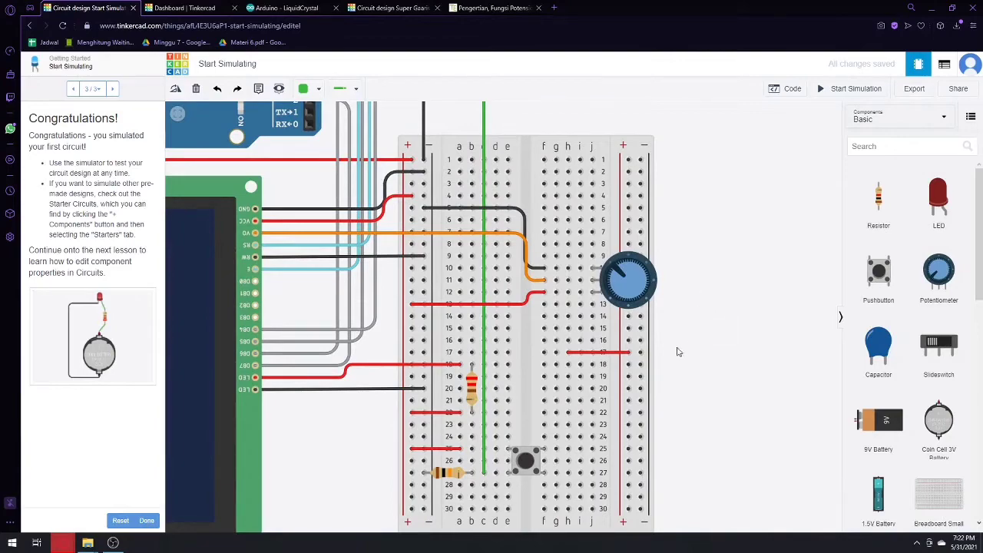
pyautogui.moveTo(659, 331); pyautogui.dragTo(735, 394)
pyautogui.moveTo(583, 123); pyautogui.dragTo(612, 160)
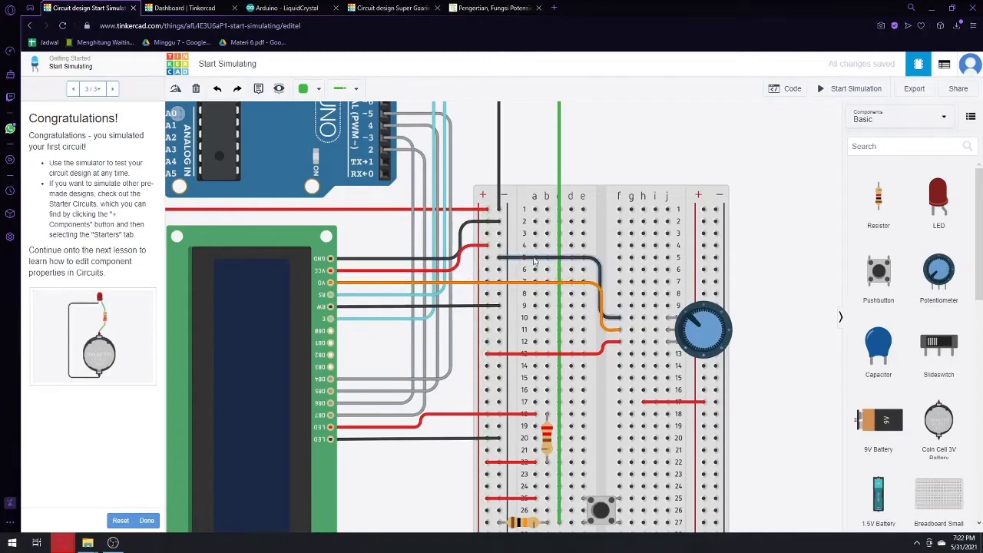
pyautogui.moveTo(768, 315); pyautogui.dragTo(709, 265)
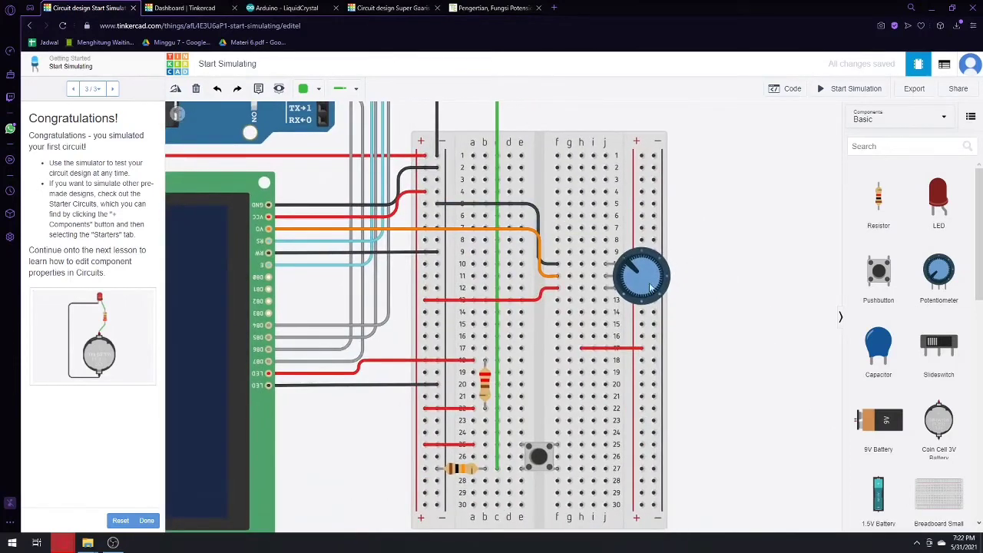
pyautogui.moveTo(740, 333); pyautogui.dragTo(734, 314)
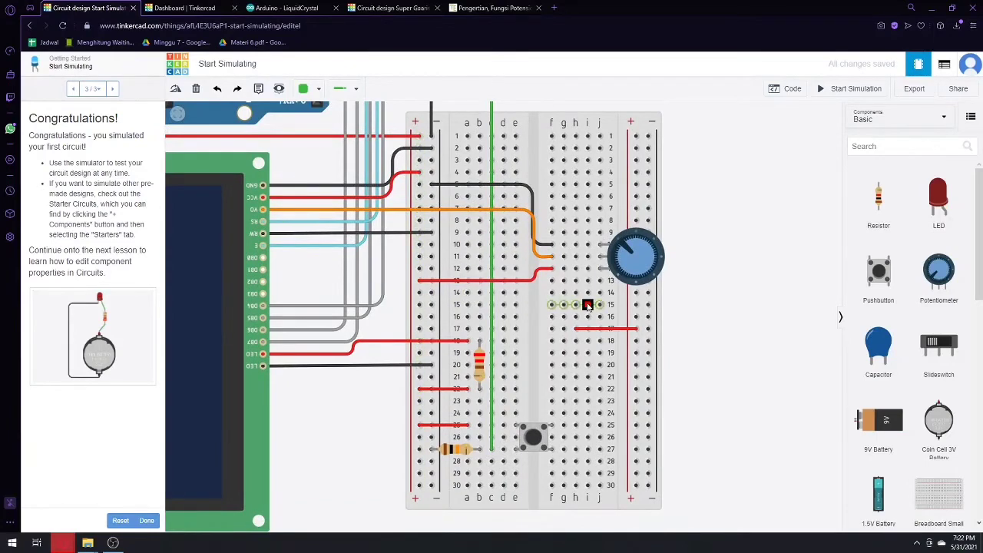
pyautogui.moveTo(699, 228)
pyautogui.mouseDown()
pyautogui.moveTo(707, 256)
pyautogui.moveTo(700, 243)
pyautogui.mouseUp()
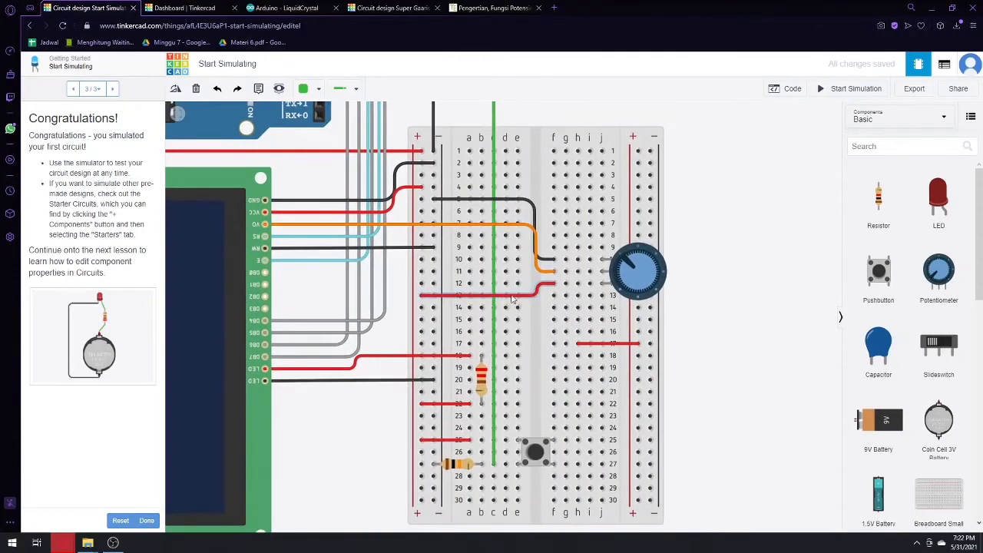
pyautogui.moveTo(708, 389); pyautogui.dragTo(672, 327)
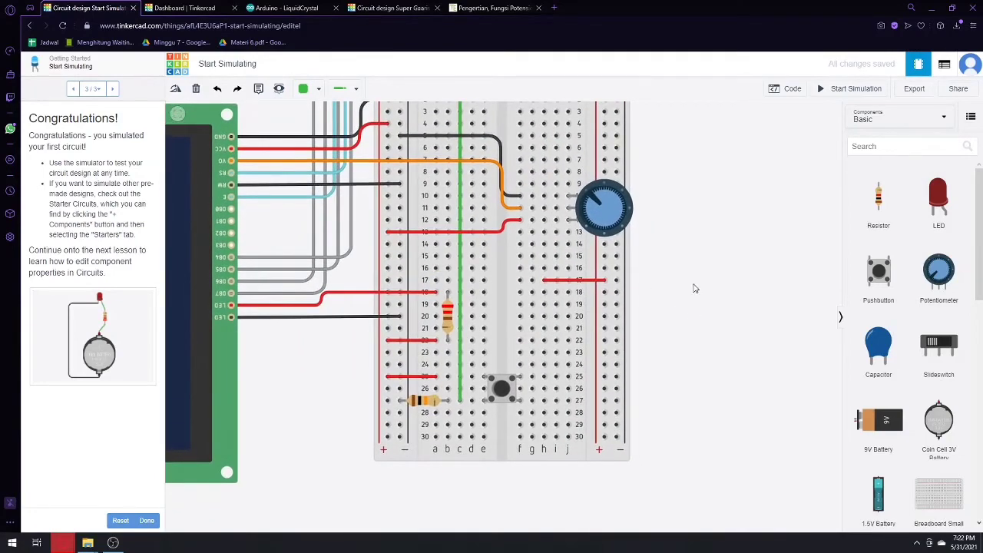
pyautogui.scroll(2, 695, 288)
pyautogui.scroll(-3, 695, 288)
pyautogui.scroll(-3, 694, 288)
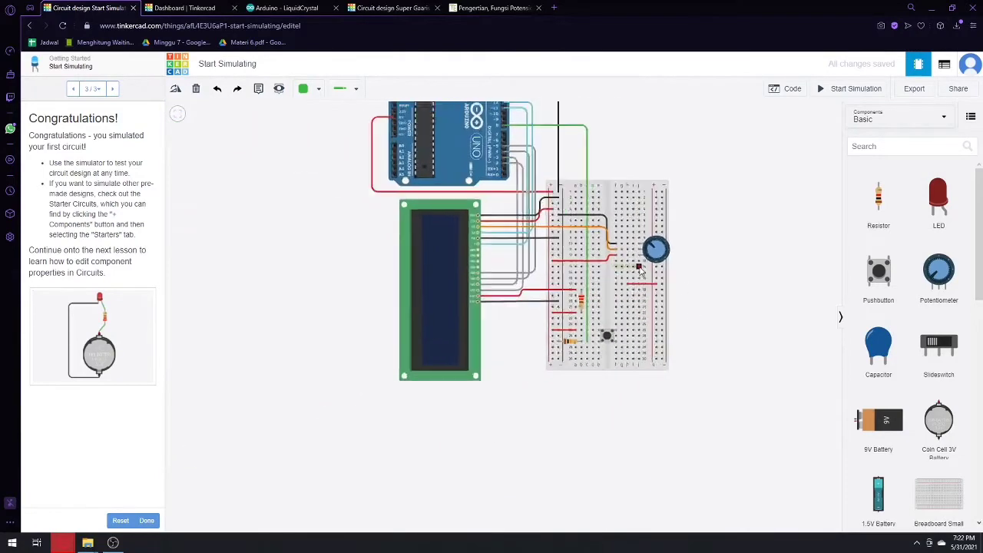
pyautogui.scroll(2, 727, 220)
pyautogui.moveTo(705, 368); pyautogui.dragTo(687, 410)
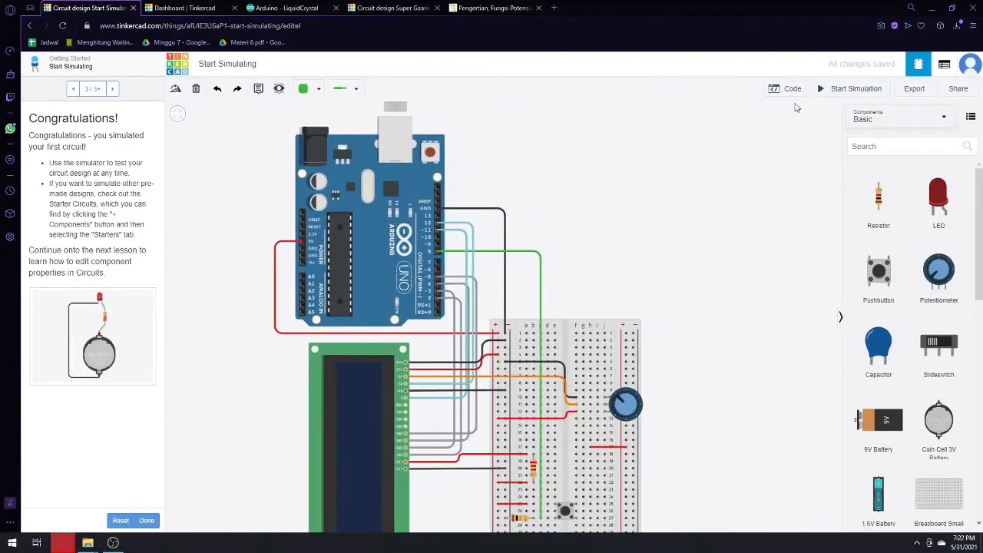
# Show the Arduino code and review its pin declarations, LCD setup and button-reading loop alongside the circuit
pyautogui.click(792, 89)
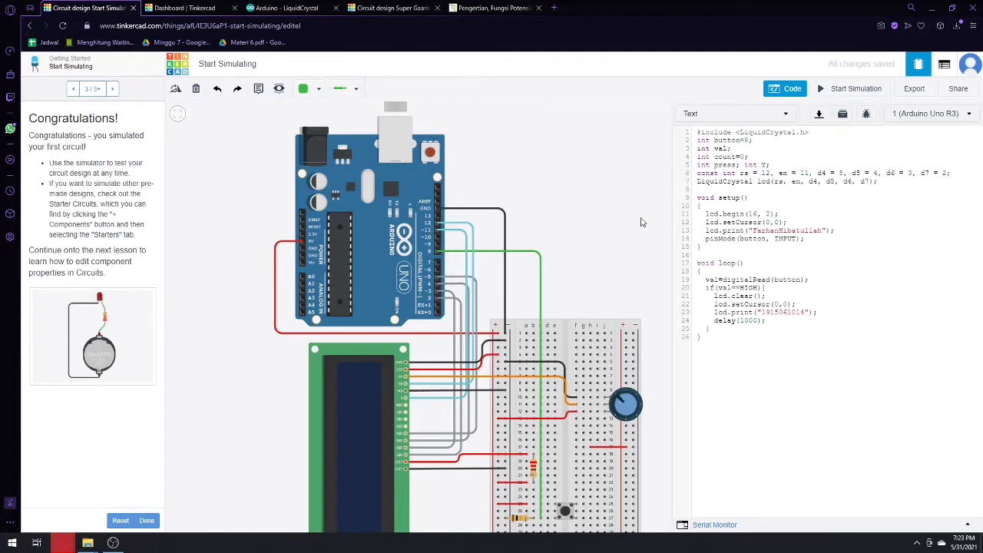
pyautogui.moveTo(642, 218); pyautogui.dragTo(605, 197)
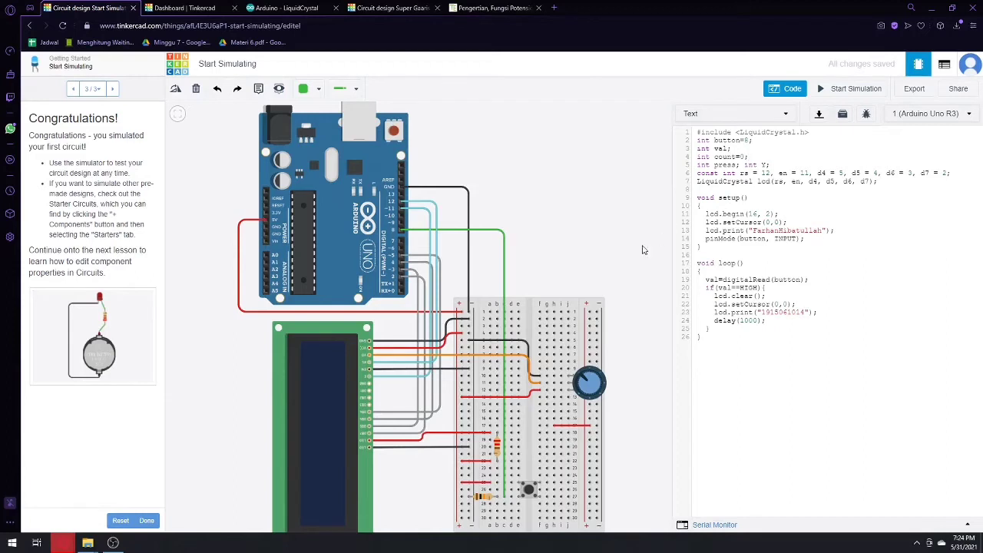
pyautogui.moveTo(630, 222); pyautogui.dragTo(562, 199)
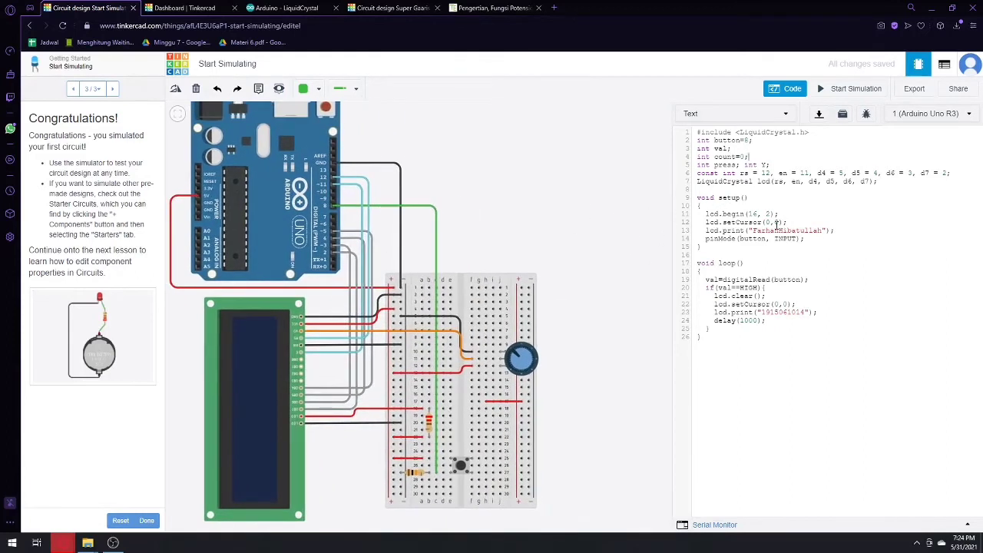
pyautogui.click(696, 172)
pyautogui.moveTo(616, 244); pyautogui.dragTo(576, 227)
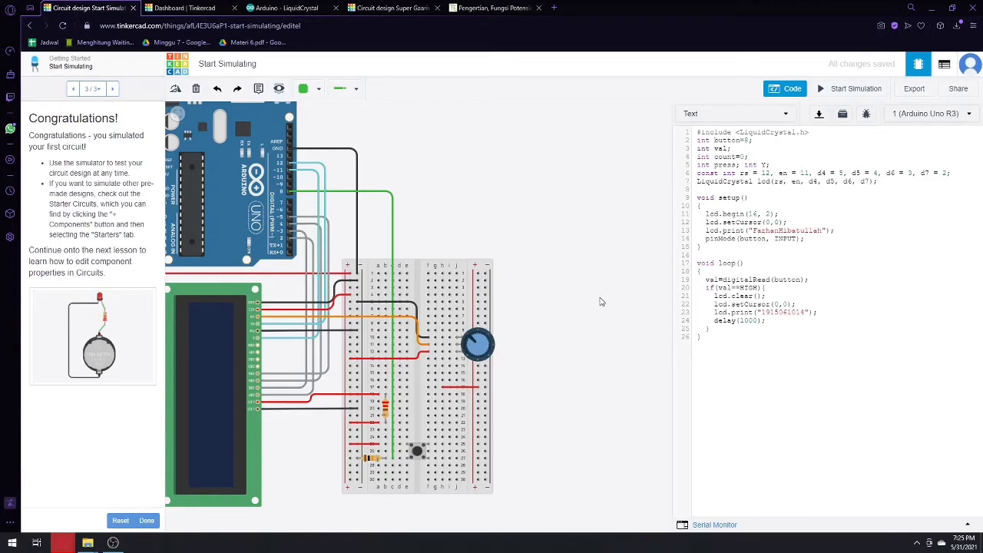
pyautogui.moveTo(596, 300); pyautogui.dragTo(660, 259)
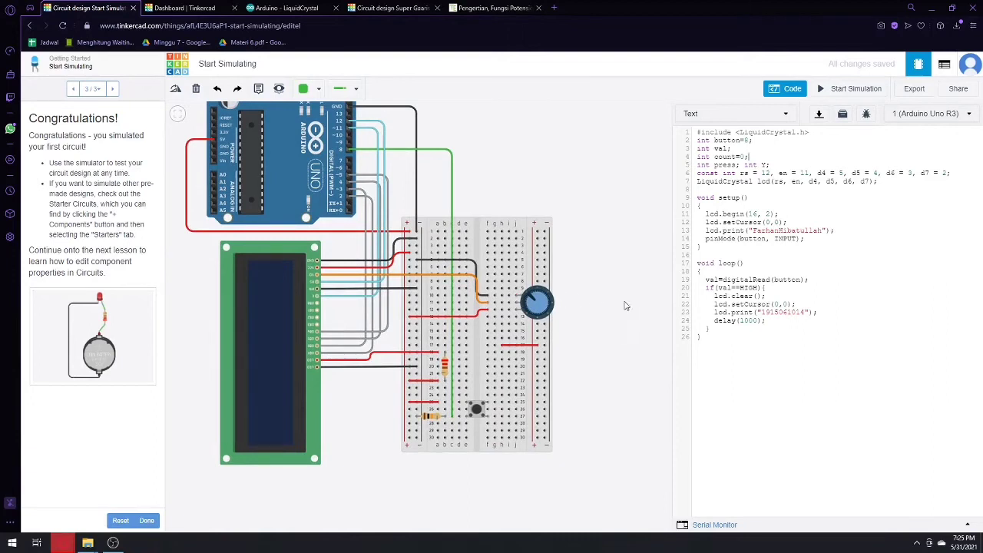
pyautogui.moveTo(626, 305); pyautogui.dragTo(606, 276)
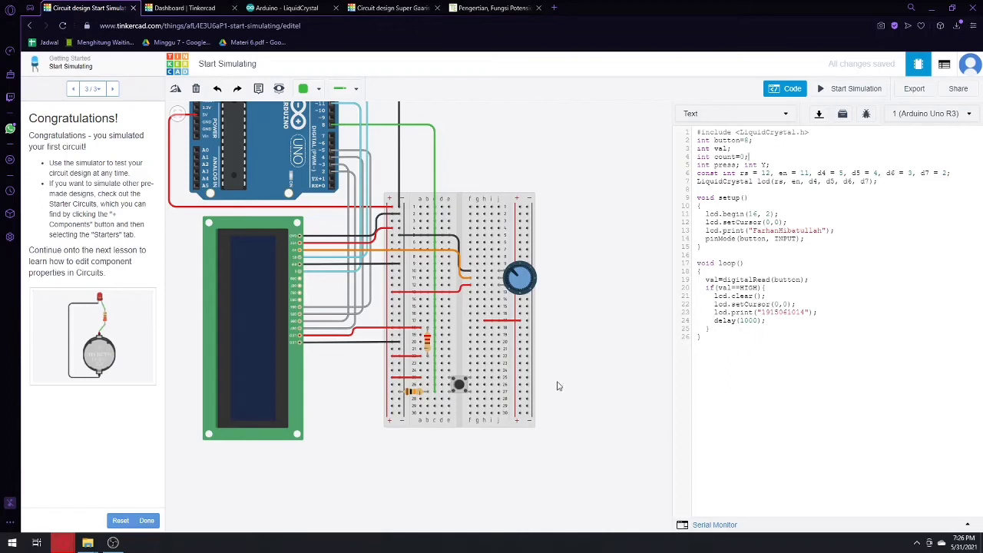
pyautogui.scroll(2, 612, 358)
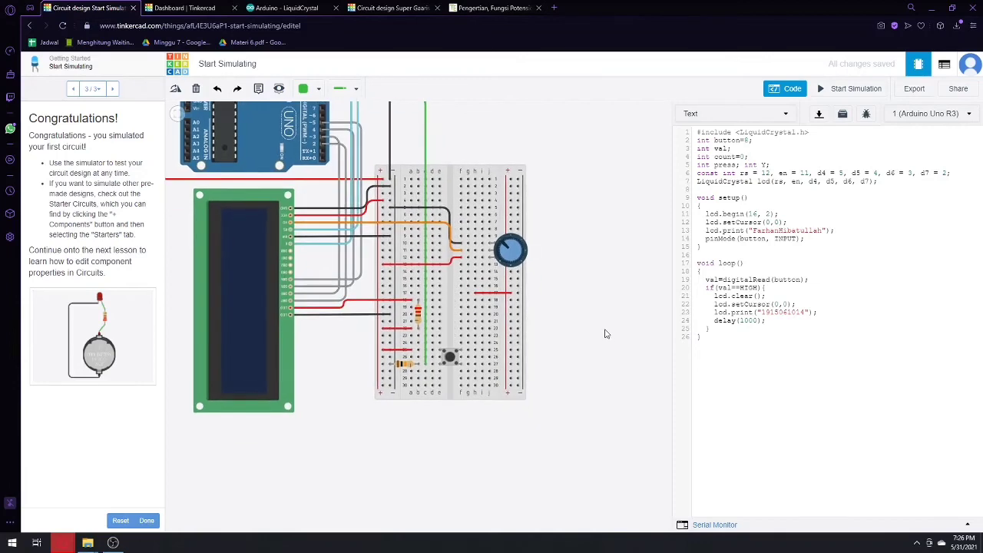
pyautogui.scroll(-2, 606, 333)
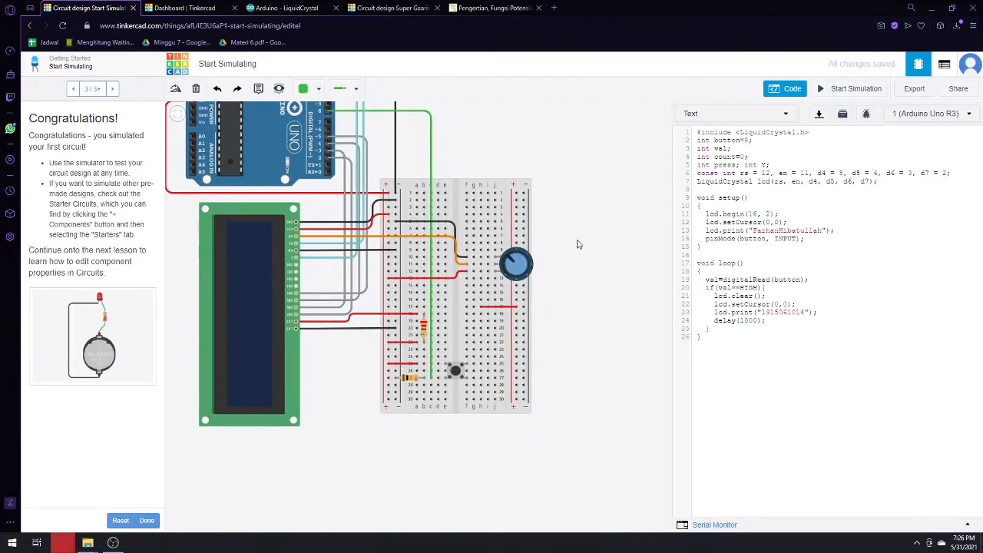
pyautogui.moveTo(580, 244); pyautogui.dragTo(609, 287)
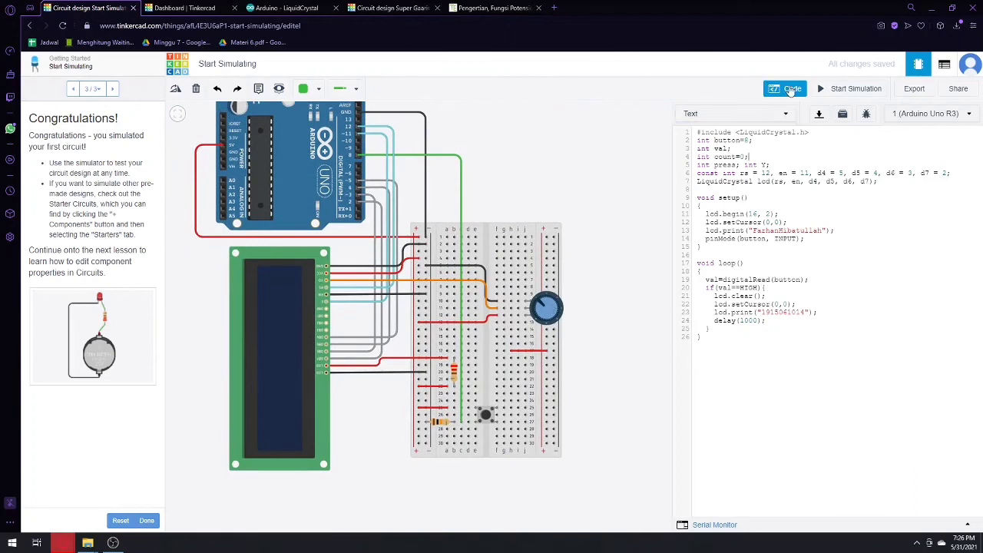
# Hide the code and start the circuit simulation with the Arduino, LCD and breadboard all in view
pyautogui.click(785, 88)
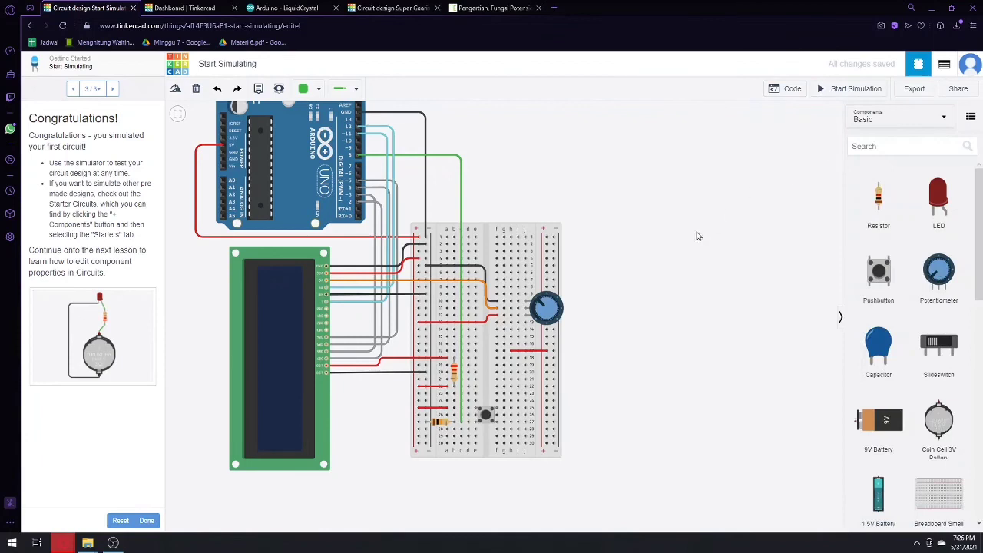
pyautogui.scroll(-4, 644, 274)
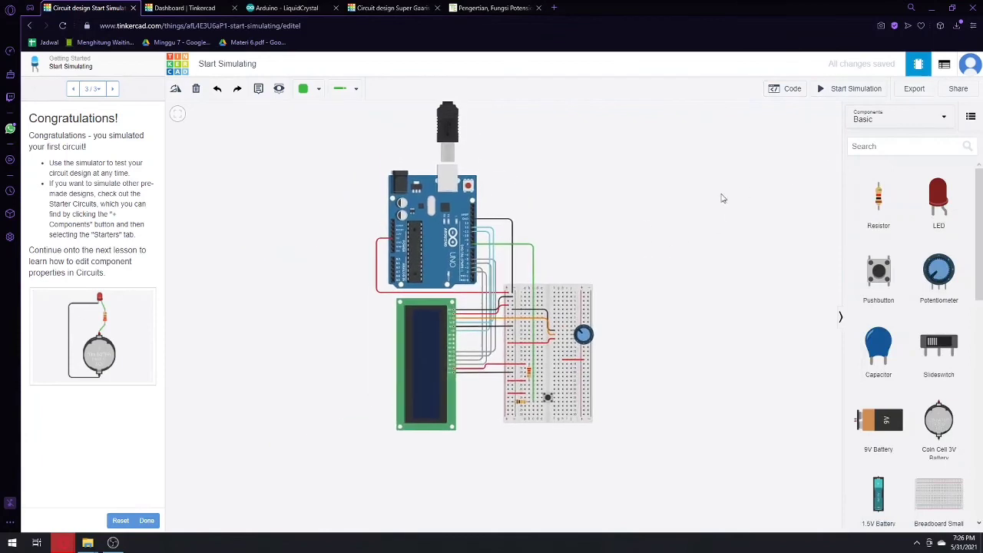
pyautogui.click(848, 88)
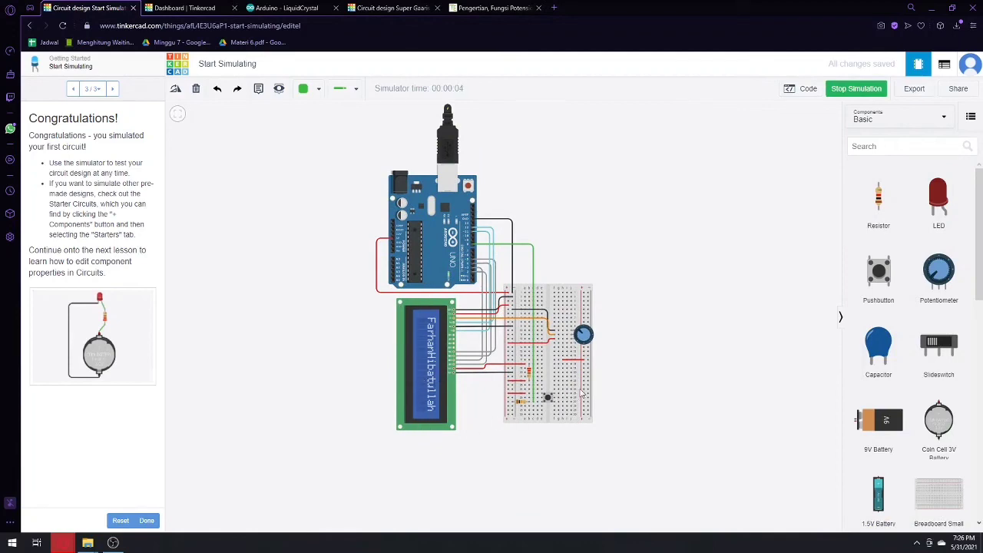
# Operate the breadboard pushbutton in the running simulation to switch the LCD text, and check the display together with the complete circuit
pyautogui.scroll(3, 580, 393)
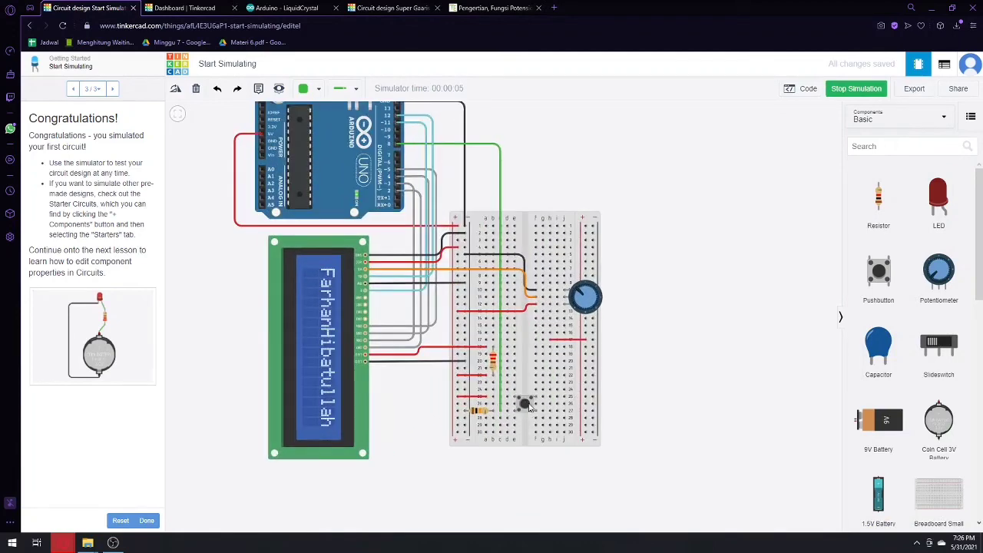
pyautogui.click(525, 406)
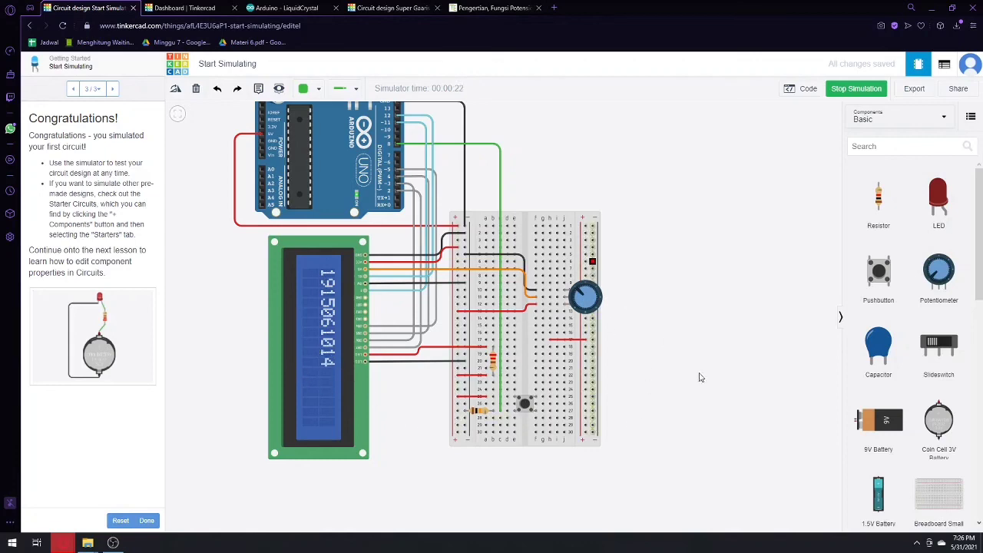
pyautogui.scroll(2, 651, 348)
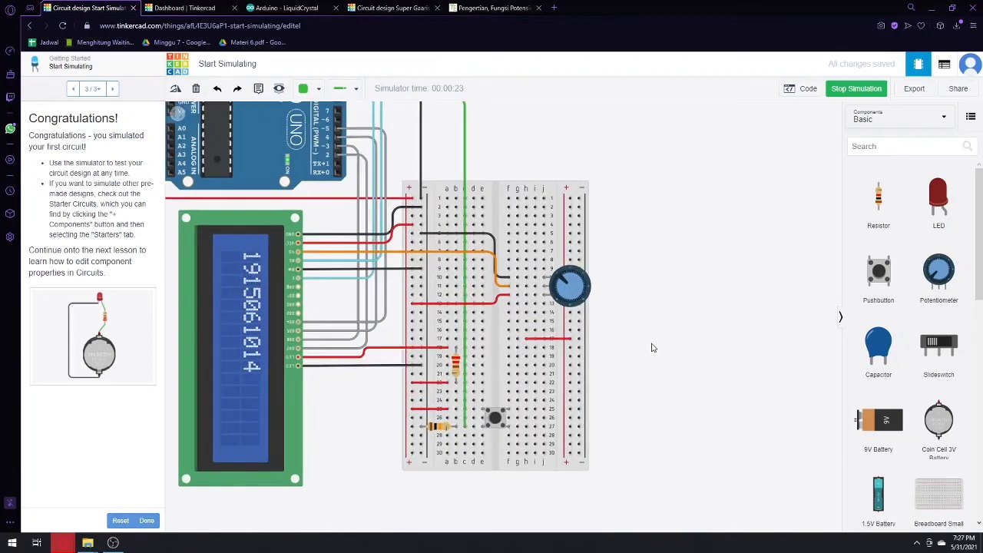
pyautogui.scroll(-2, 651, 348)
pyautogui.scroll(-1, 652, 338)
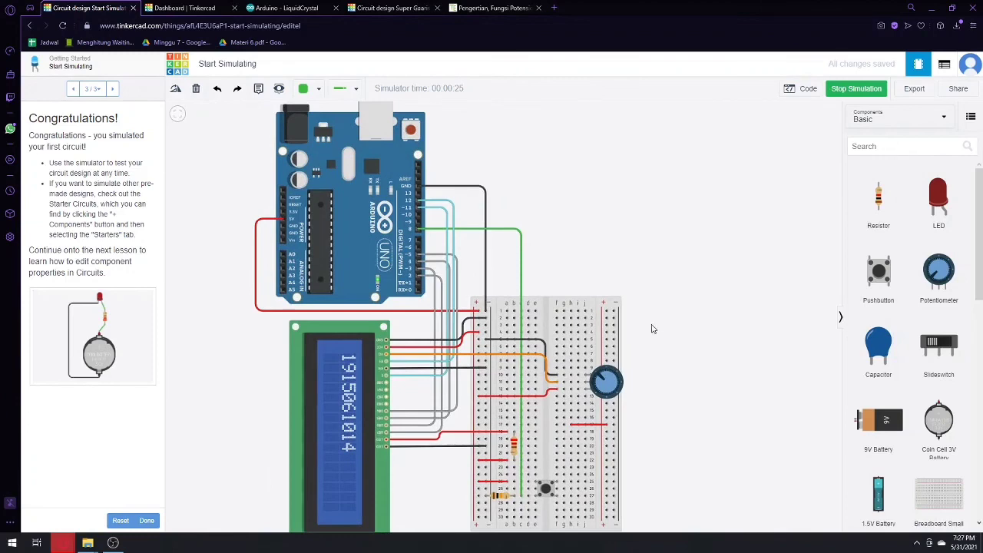
pyautogui.scroll(-1, 651, 328)
pyautogui.scroll(-1, 669, 369)
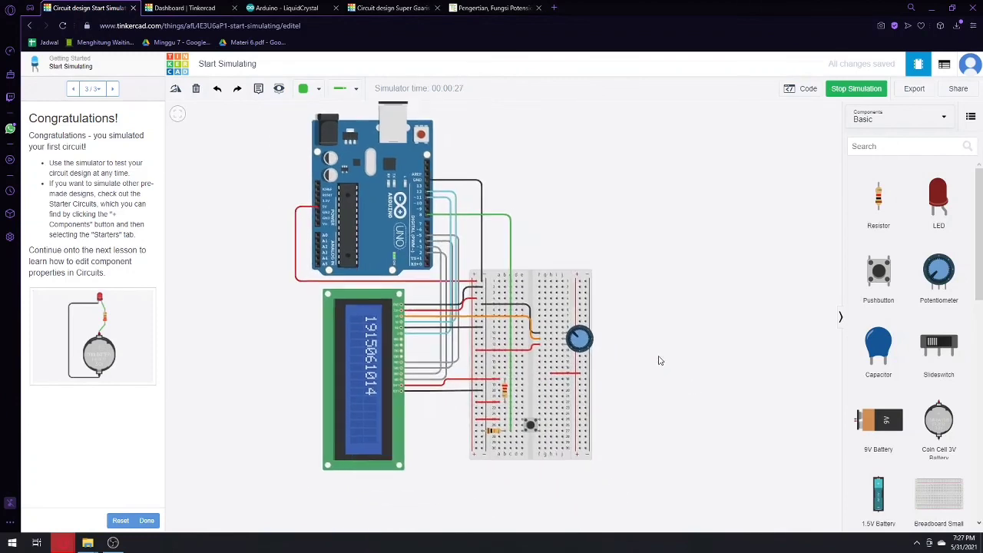
pyautogui.moveTo(659, 360); pyautogui.dragTo(662, 390)
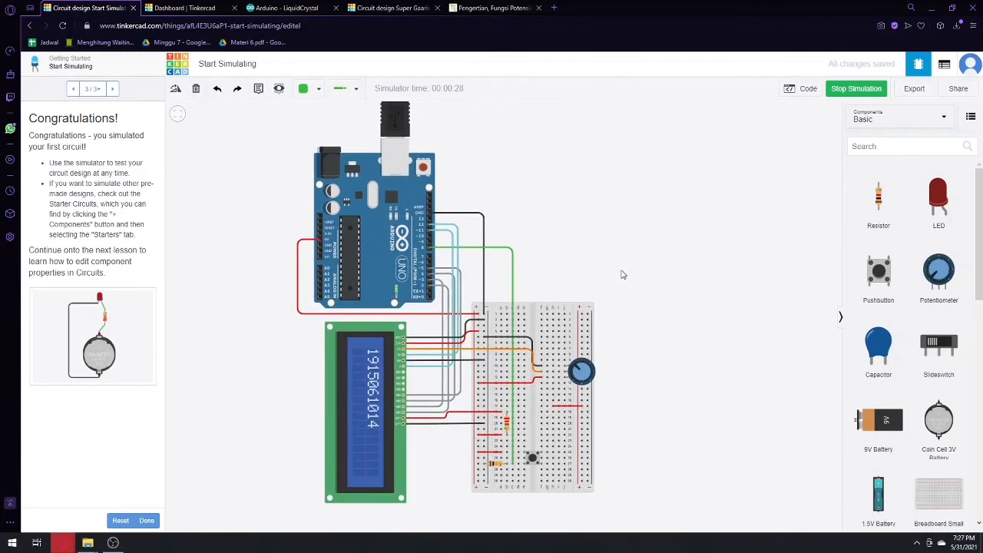